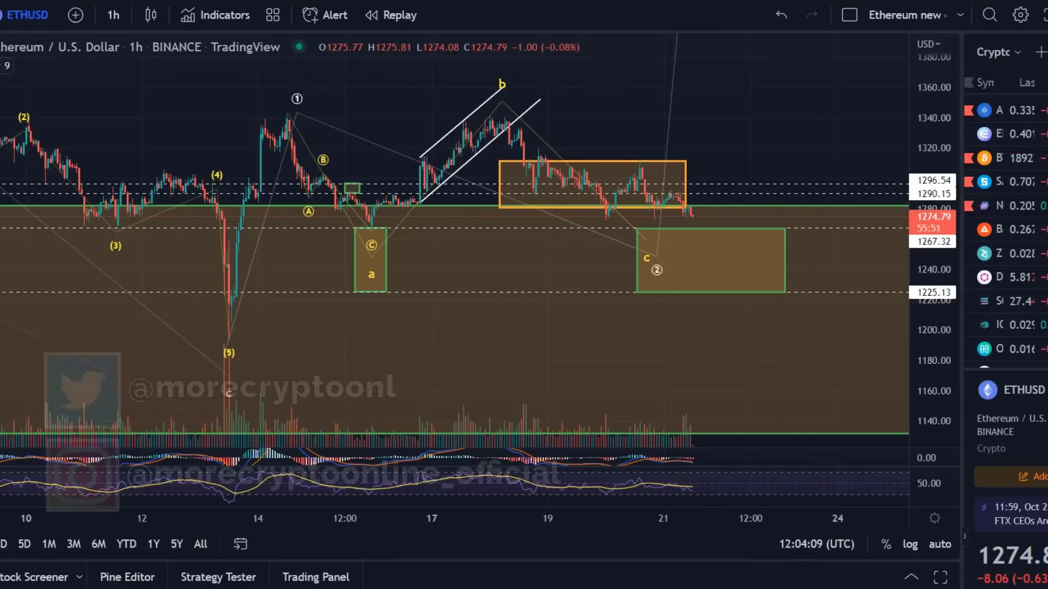
- Shift the projected c point right and drop wave point ② to the green box's bottom near 1225
{"action": "scroll", "coordinate": [453, 246], "scroll_direction": "down", "scroll_amount": 2}
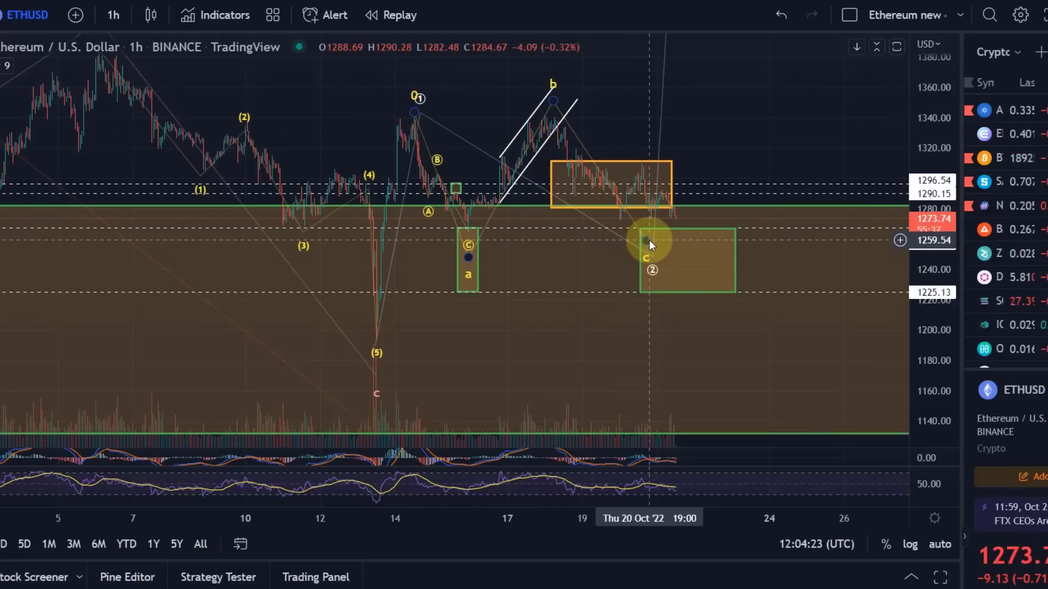
{"action": "mouse_move", "coordinate": [649, 240]}
{"action": "left_mouse_down"}
{"action": "mouse_move", "coordinate": [683, 244]}
{"action": "mouse_move", "coordinate": [685, 276]}
{"action": "left_mouse_up"}
{"action": "left_click", "coordinate": [730, 138]}
{"action": "mouse_move", "coordinate": [730, 138]}
{"action": "left_mouse_down"}
{"action": "mouse_move", "coordinate": [693, 297]}
{"action": "mouse_move", "coordinate": [734, 159]}
{"action": "left_mouse_up"}
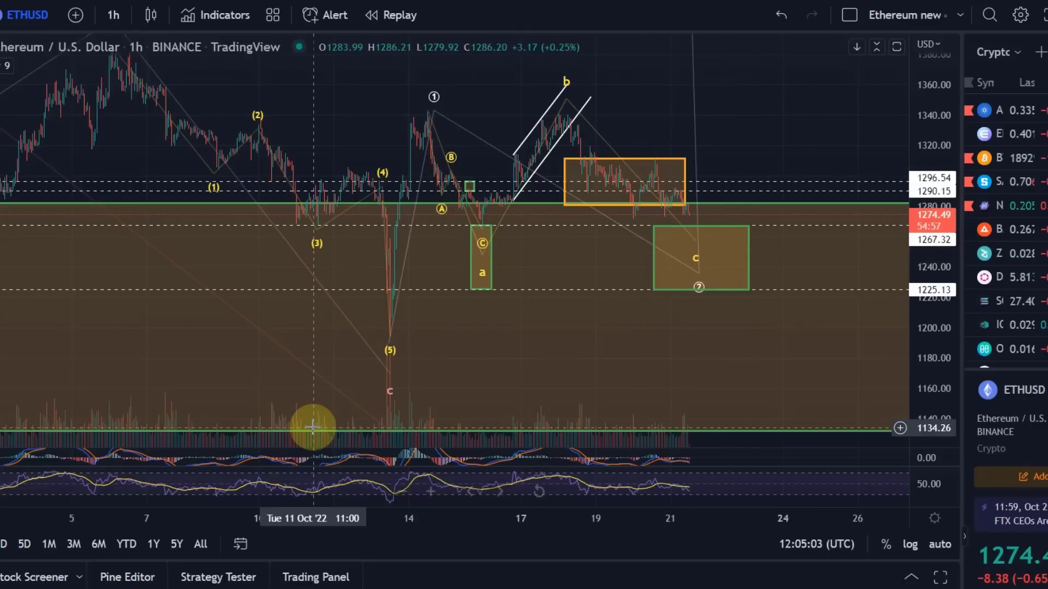
- Nudge the (5) anchor onto the neighbouring candle and re-centre the chart view
{"action": "left_click_drag", "start_coordinate": [391, 340], "coordinate": [397, 338]}
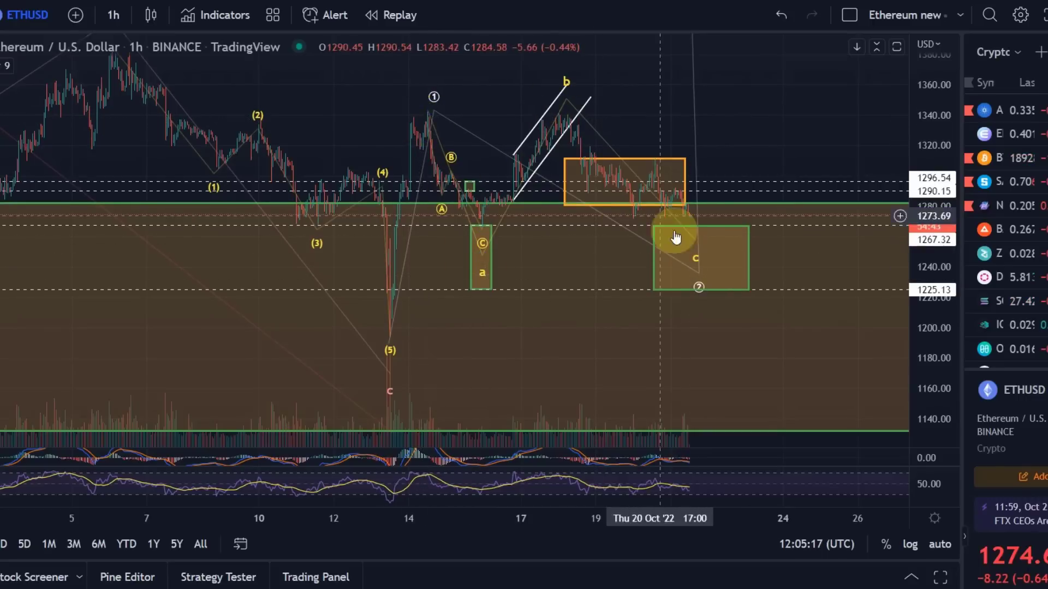
{"action": "scroll", "coordinate": [684, 241], "scroll_direction": "up", "scroll_amount": 2}
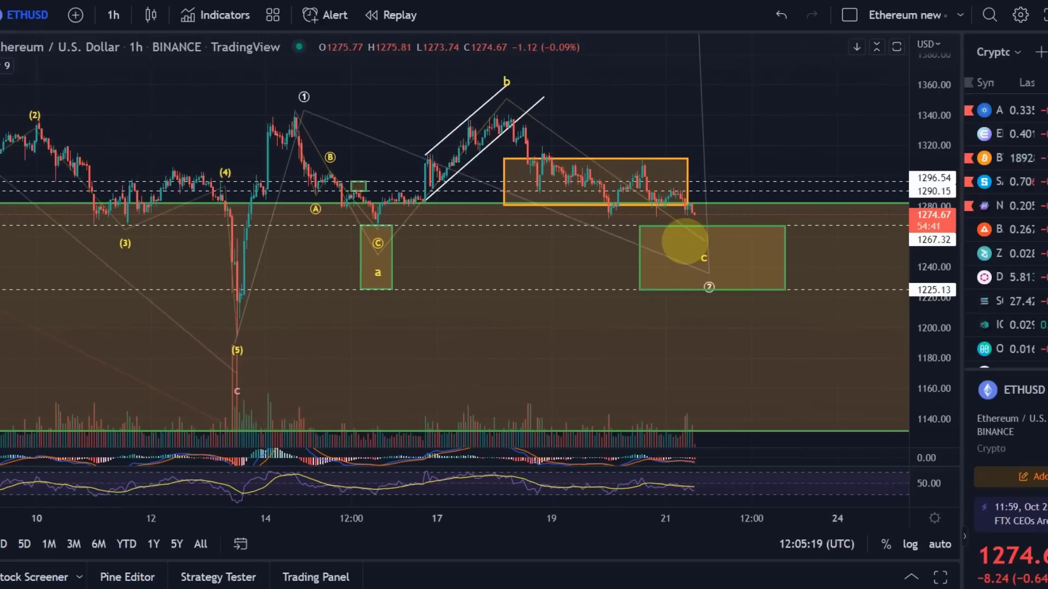
{"action": "left_click_drag", "start_coordinate": [683, 241], "coordinate": [625, 276]}
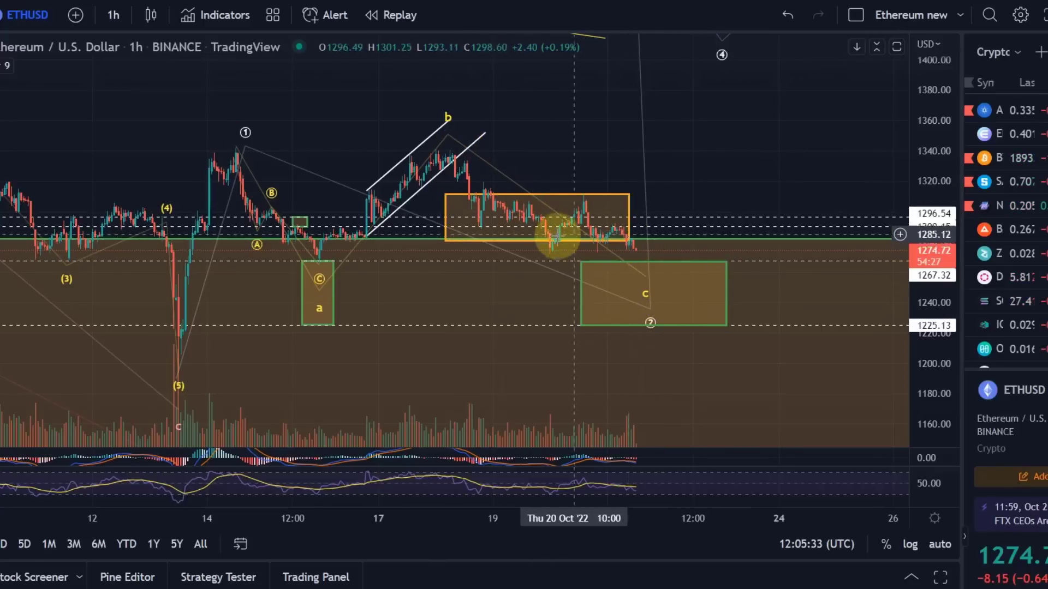
- Delete the orange consolidation box, leaving the green 1225–1267 box in place
{"action": "mouse_move", "coordinate": [446, 216]}
{"action": "left_mouse_down"}
{"action": "mouse_move", "coordinate": [485, 219]}
{"action": "mouse_move", "coordinate": [465, 221]}
{"action": "left_mouse_up"}
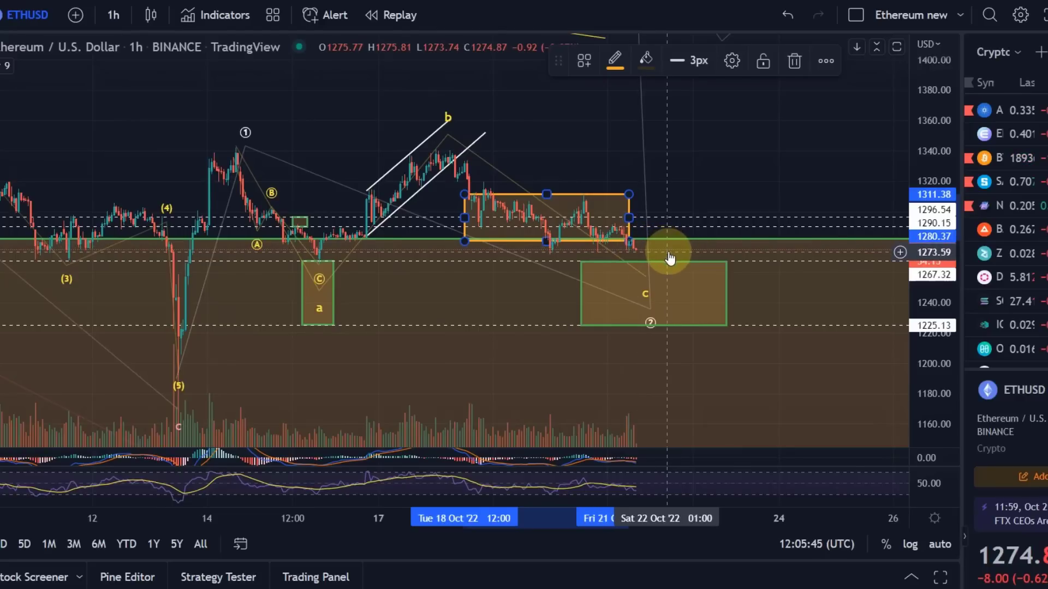
{"action": "key", "text": "Delete"}
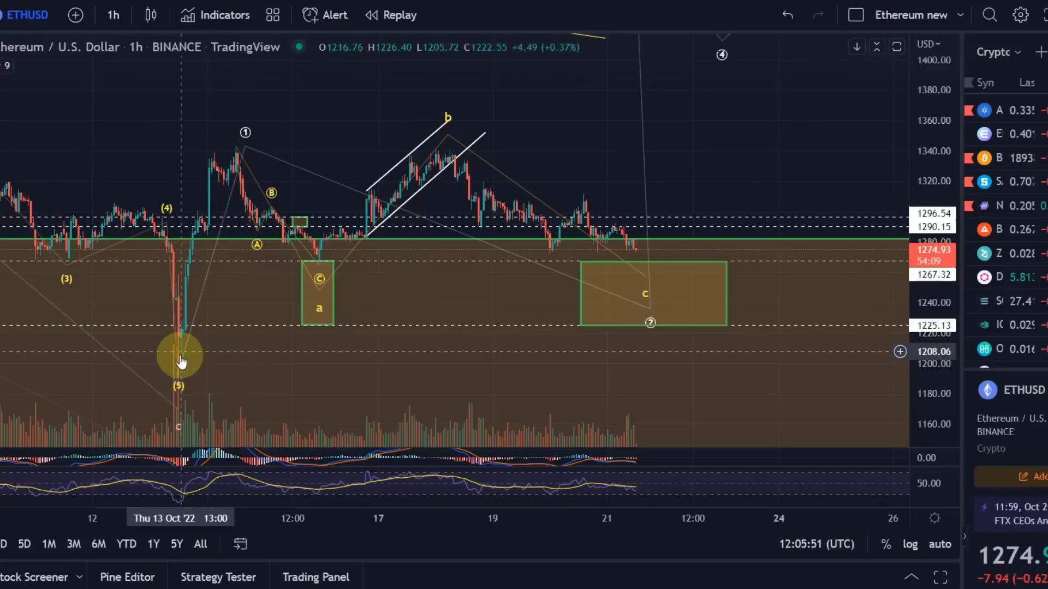
{"action": "left_click", "coordinate": [630, 326]}
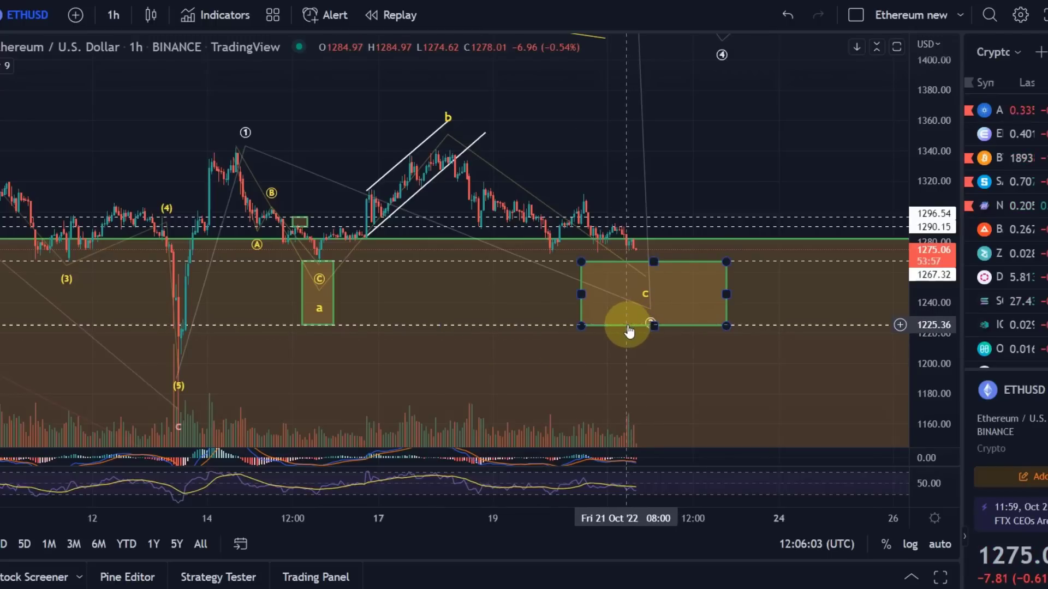
{"action": "left_click", "coordinate": [445, 325]}
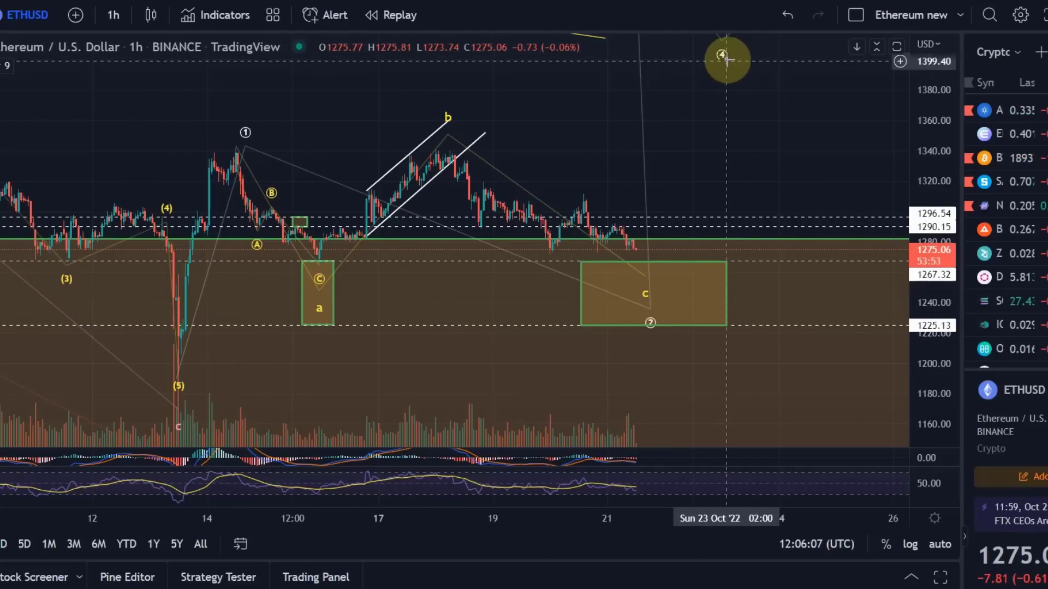
{"action": "left_click", "coordinate": [681, 202]}
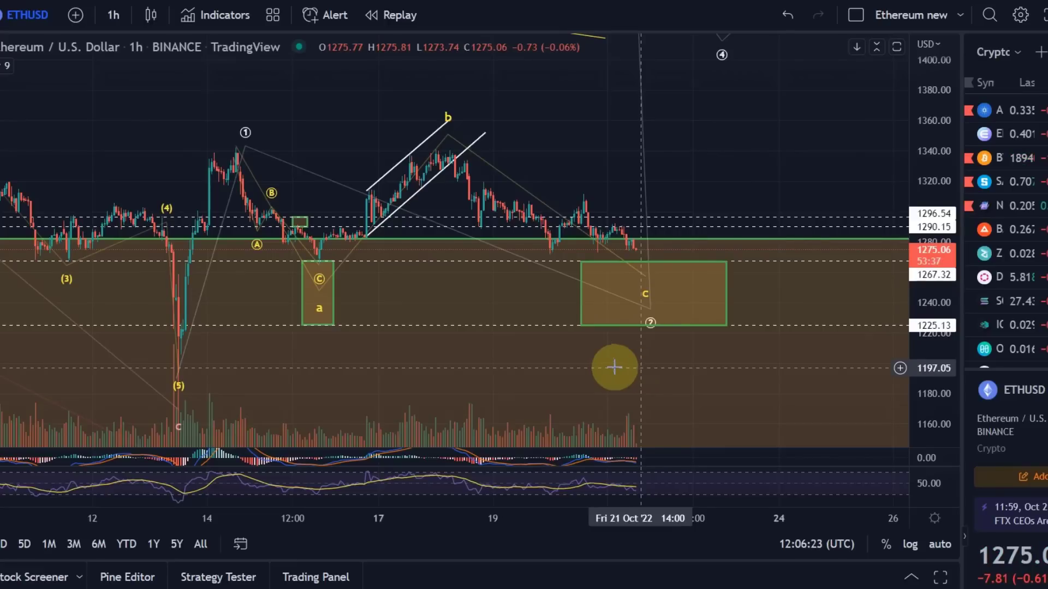
{"action": "left_click", "coordinate": [650, 326]}
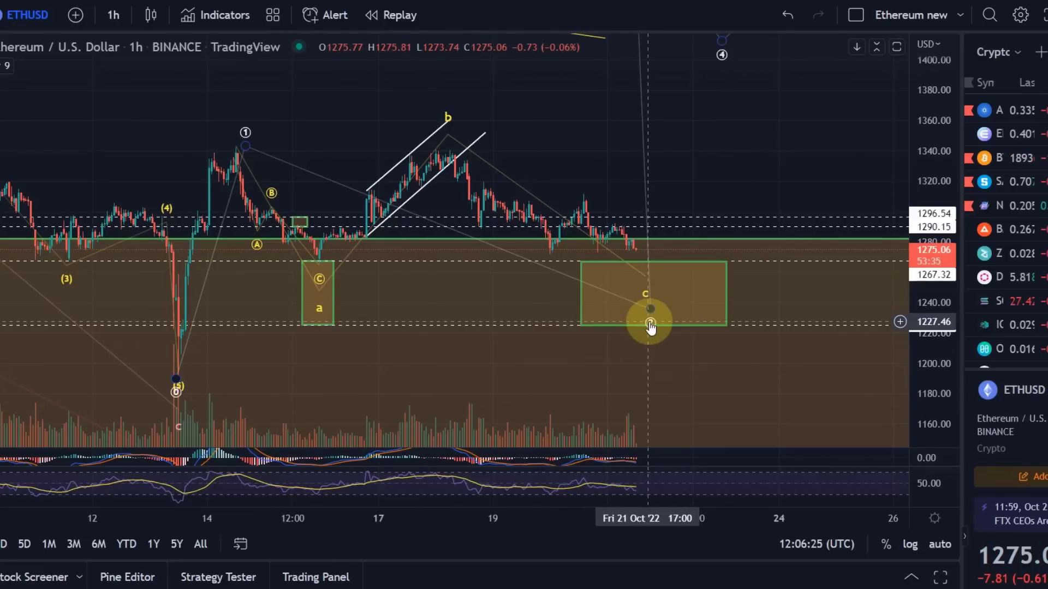
{"action": "left_click", "coordinate": [642, 325]}
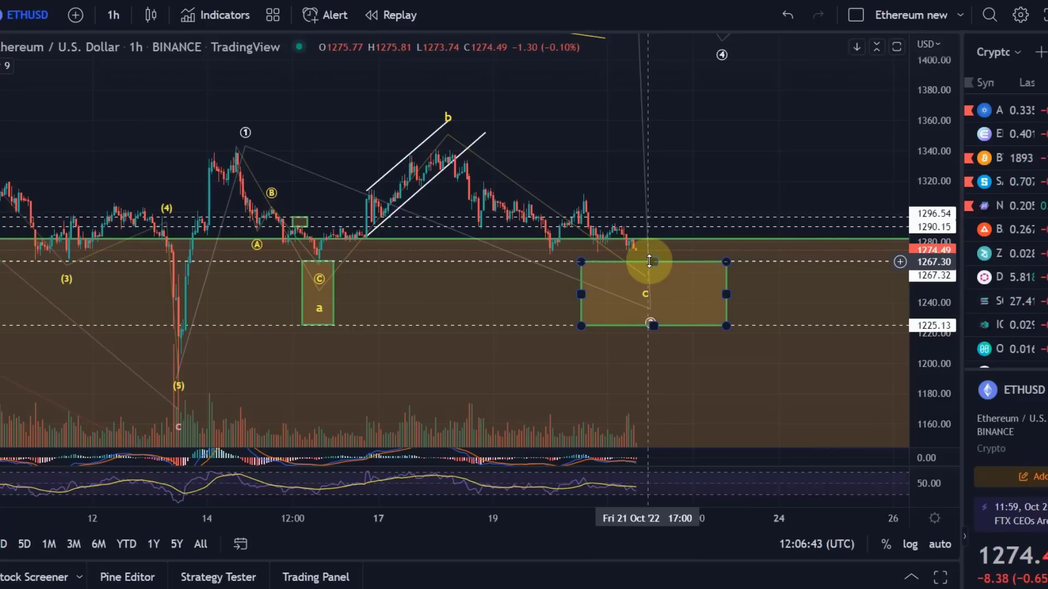
{"action": "left_click", "coordinate": [181, 265]}
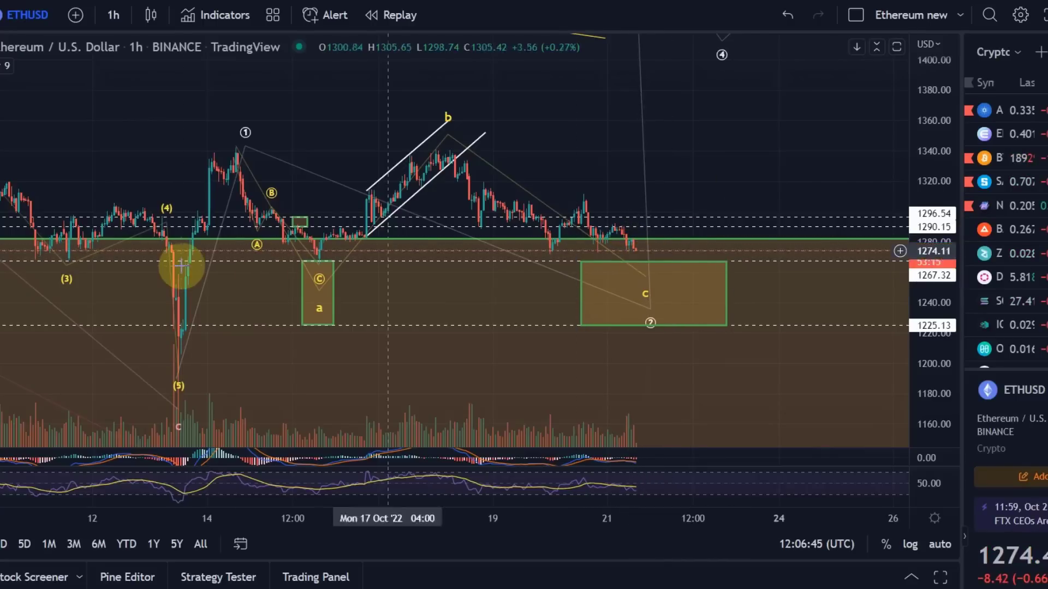
{"action": "left_click", "coordinate": [318, 264]}
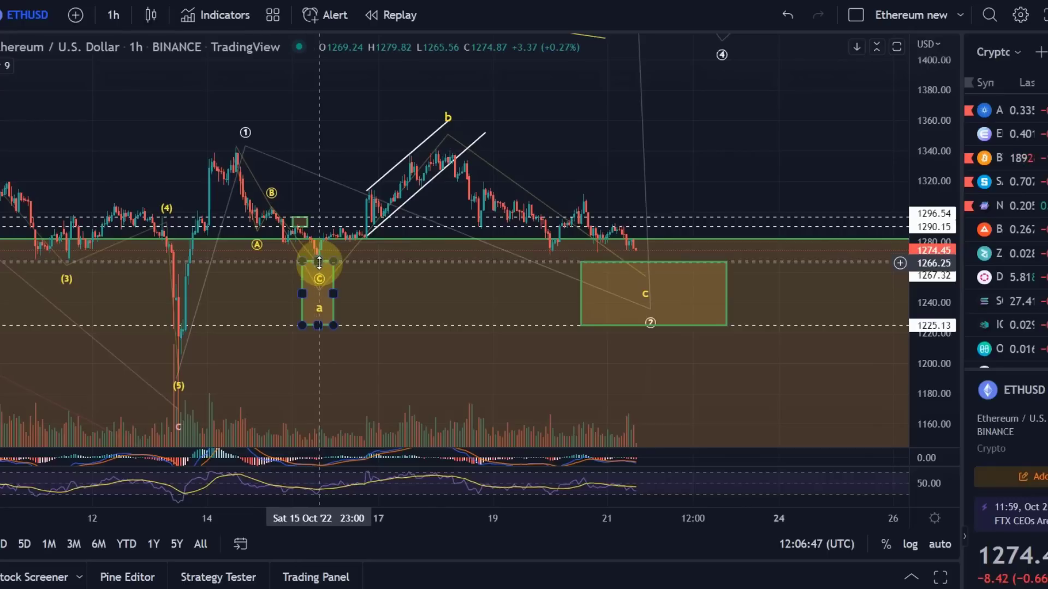
{"action": "left_click", "coordinate": [592, 236]}
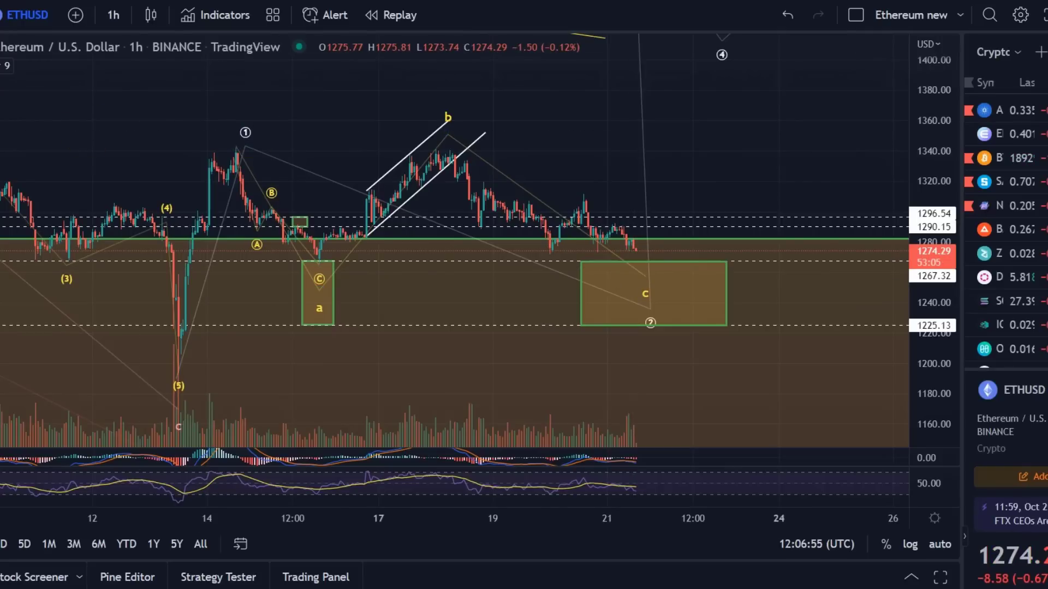
- Draw a trial Elliott impulse wave near the b high, then delete the misplaced count
{"action": "left_click", "coordinate": [107, 353]}
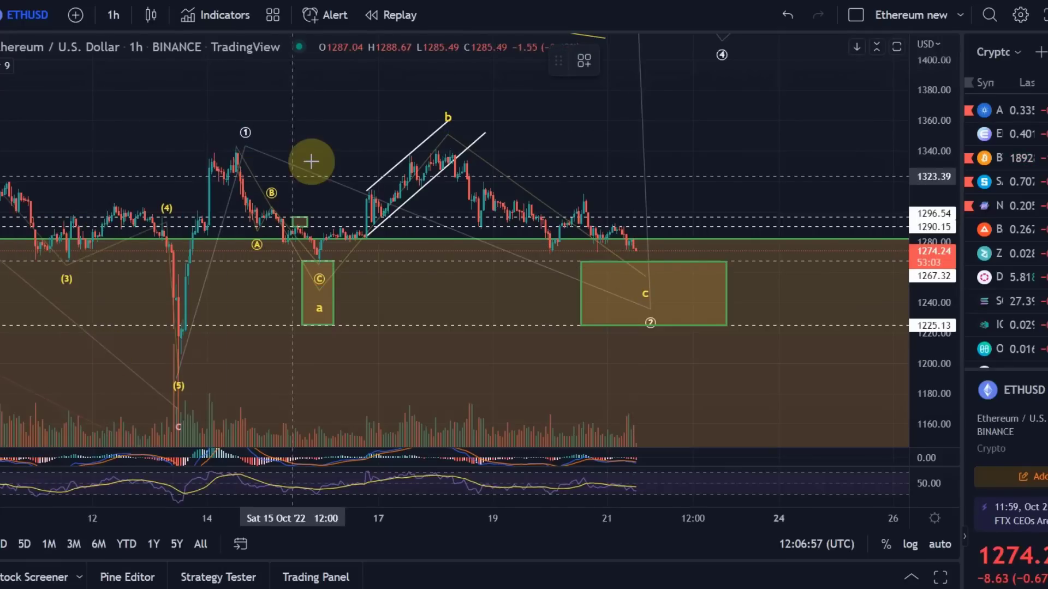
{"action": "left_click_drag", "start_coordinate": [450, 151], "coordinate": [453, 182]}
{"action": "left_click", "coordinate": [457, 183]}
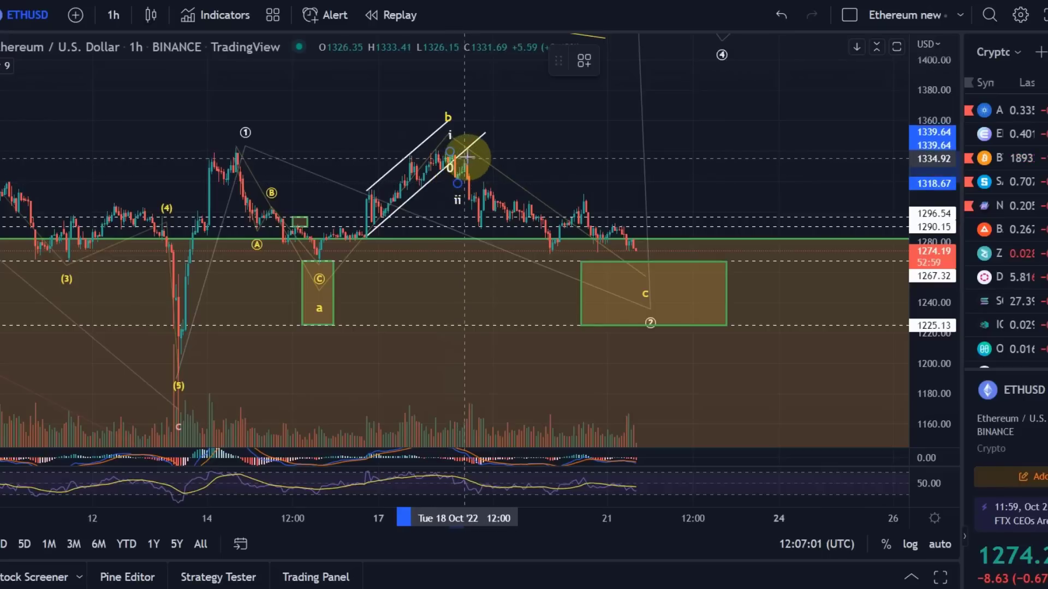
{"action": "left_click", "coordinate": [469, 157]}
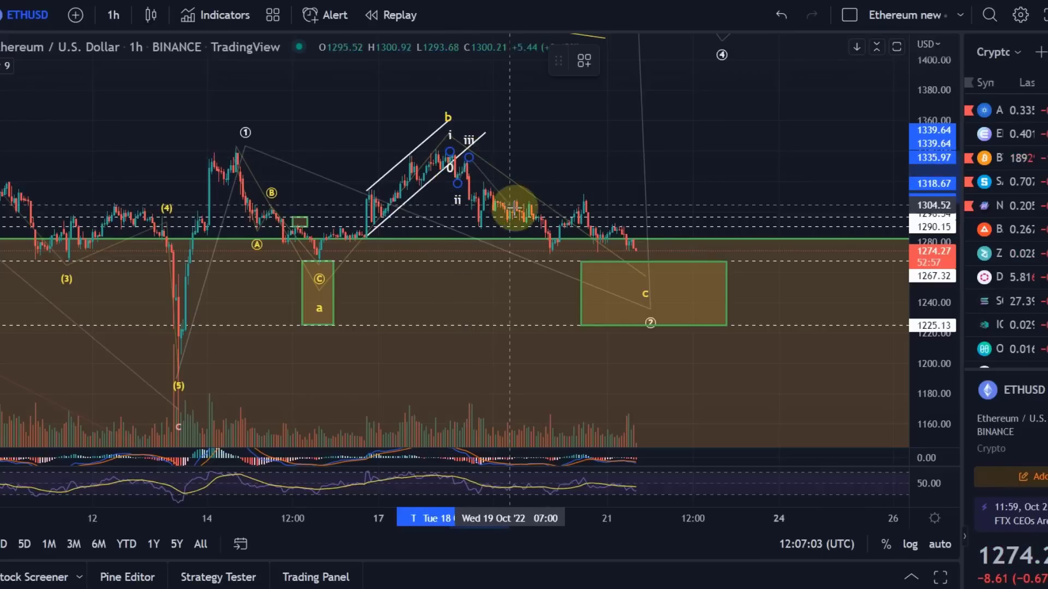
{"action": "double_click", "coordinate": [514, 192]}
{"action": "key", "text": "Delete"}
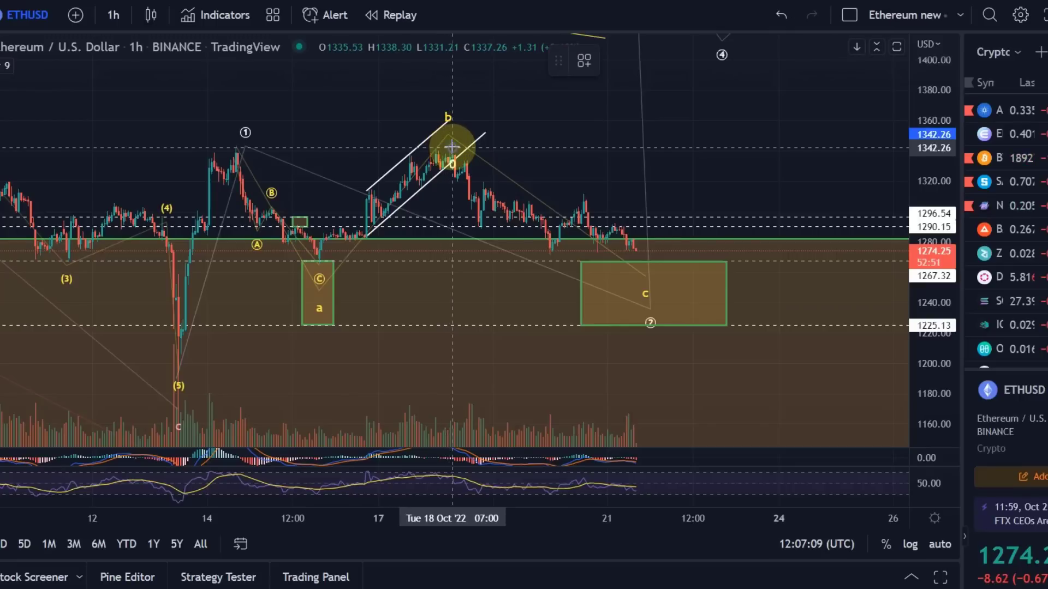
- Draw a five-wave Elliott impulse descending from the wave b peak to the recent low
{"action": "left_click", "coordinate": [455, 181]}
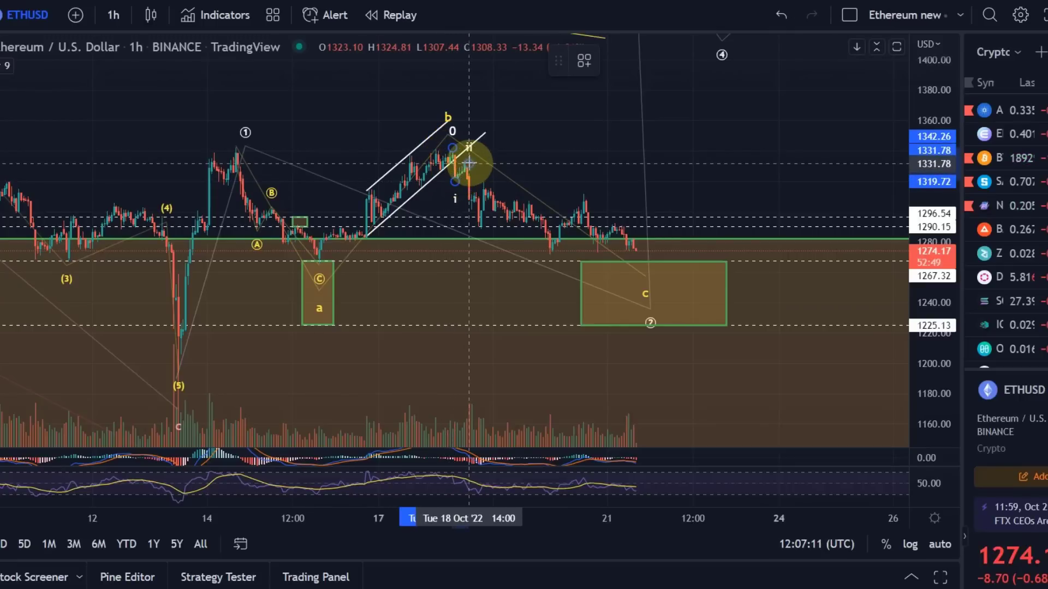
{"action": "left_click", "coordinate": [469, 164]}
{"action": "left_click", "coordinate": [481, 229]}
{"action": "left_click", "coordinate": [531, 205]}
{"action": "left_click", "coordinate": [550, 249]}
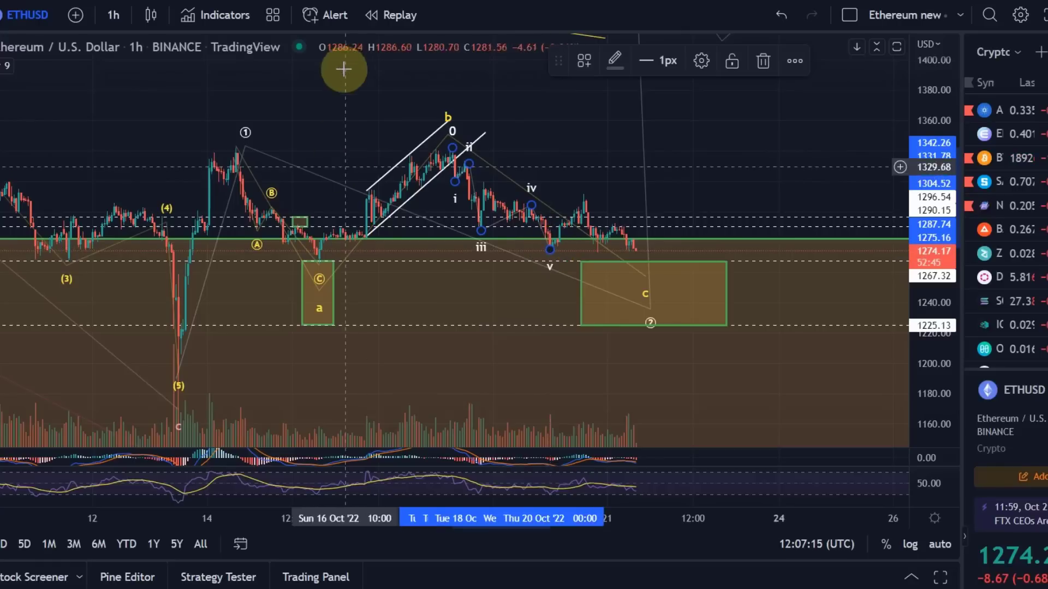
- Set the upper wave count's degree to Submicro so its labels read (1)–(5)
{"action": "left_click", "coordinate": [701, 62]}
{"action": "left_click", "coordinate": [529, 353]}
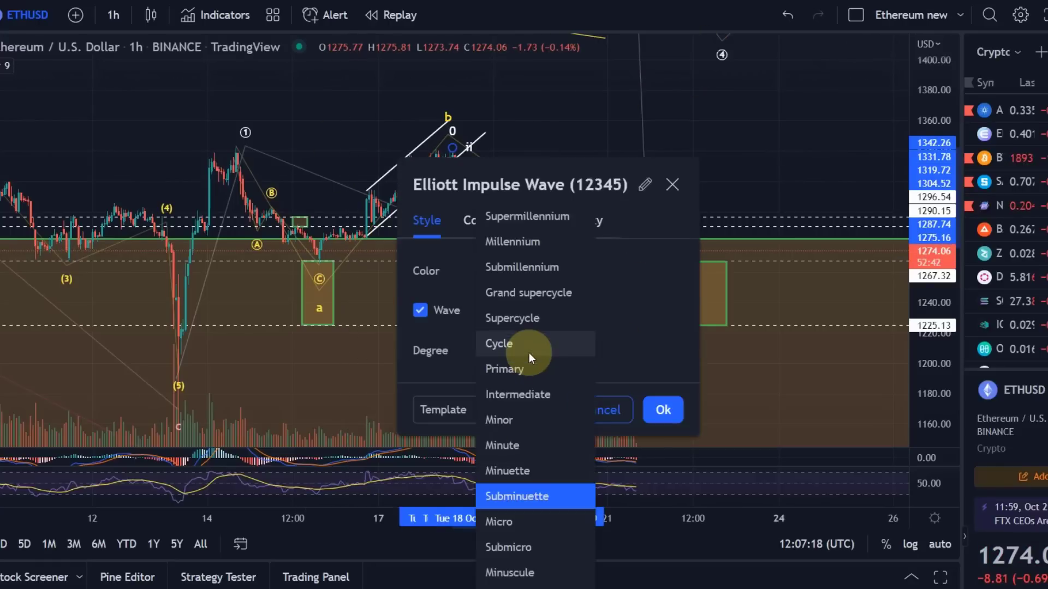
{"action": "left_click", "coordinate": [529, 545]}
{"action": "left_click", "coordinate": [662, 410]}
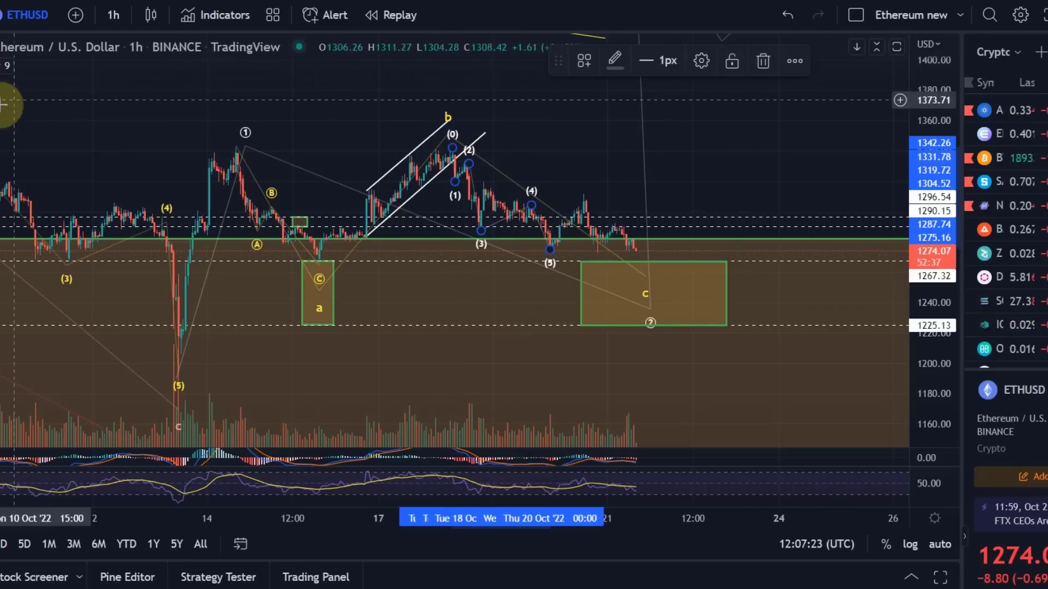
- Draw an impulse wave from the (0) peak through the recent low into the green box, ending below it
{"action": "left_click", "coordinate": [448, 148]}
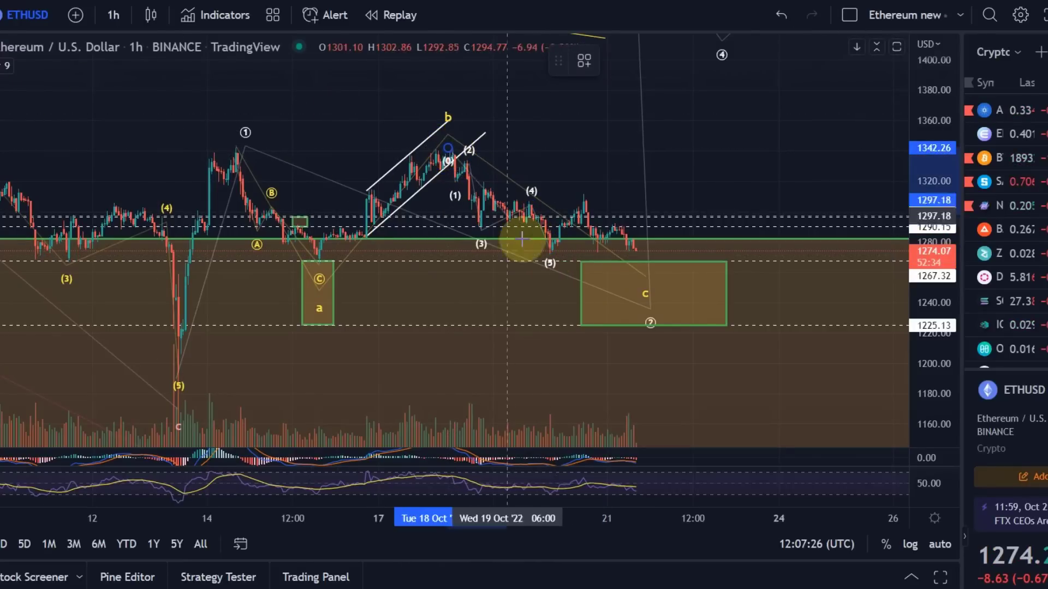
{"action": "left_click", "coordinate": [545, 280]}
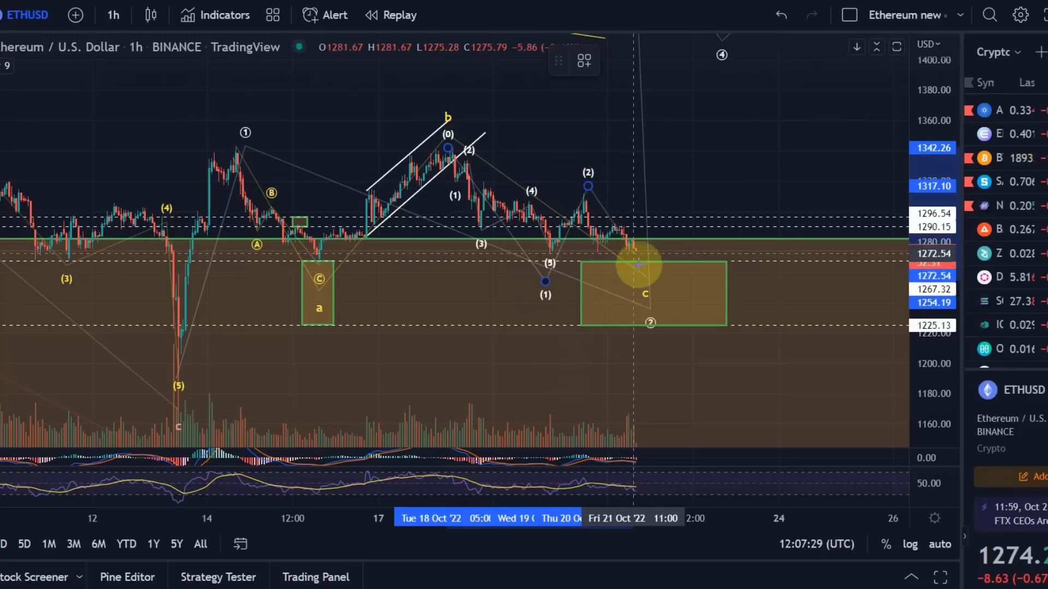
{"action": "left_click", "coordinate": [669, 313]}
{"action": "left_click", "coordinate": [689, 300]}
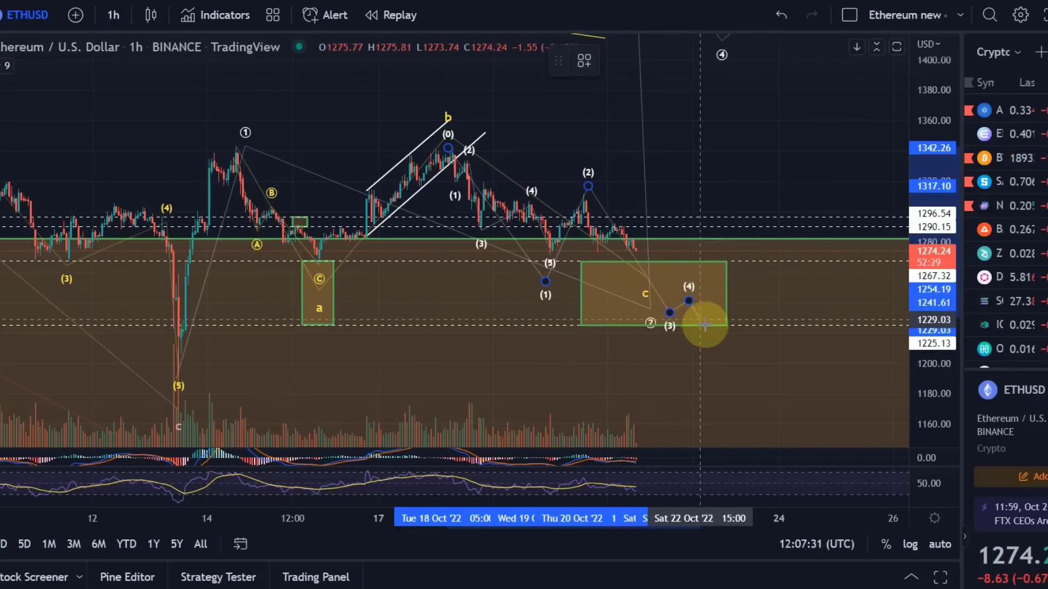
{"action": "left_click", "coordinate": [707, 327]}
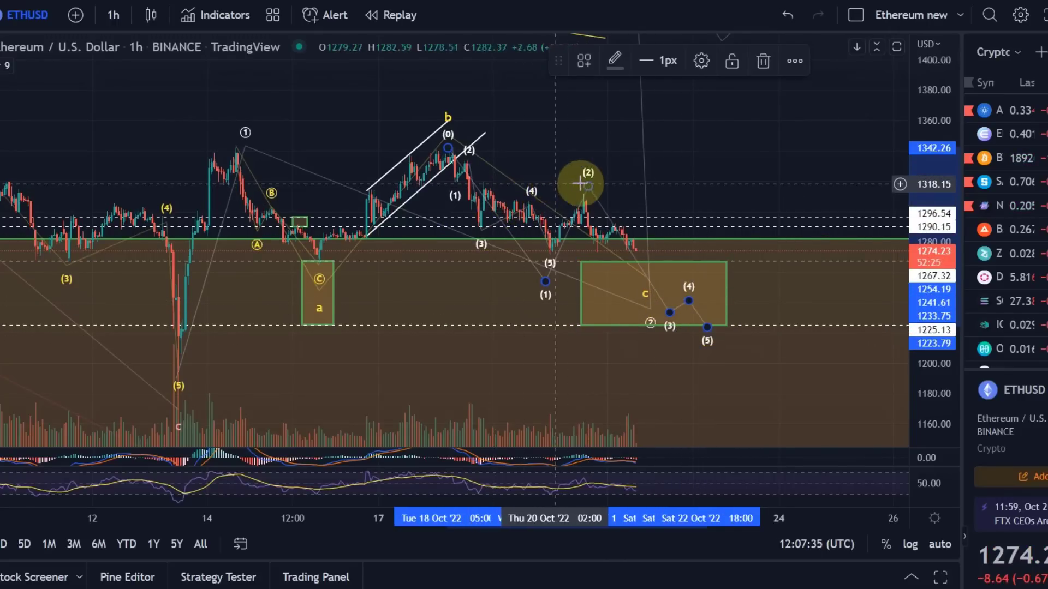
- Set the new wave's degree to Micro for circled-number labels
{"action": "left_click", "coordinate": [701, 60]}
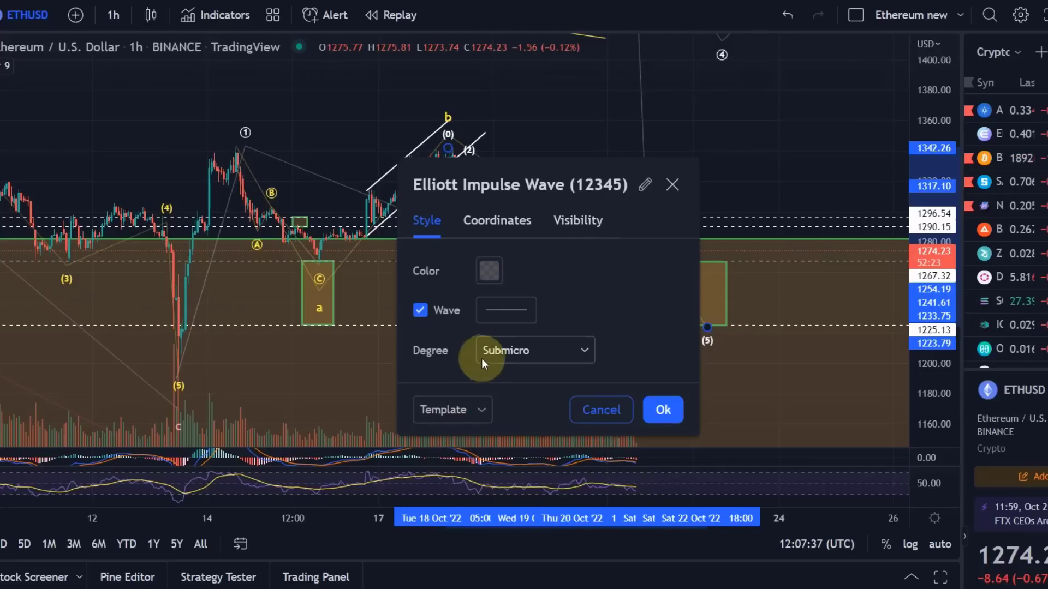
{"action": "left_click", "coordinate": [495, 352]}
{"action": "left_click", "coordinate": [513, 521]}
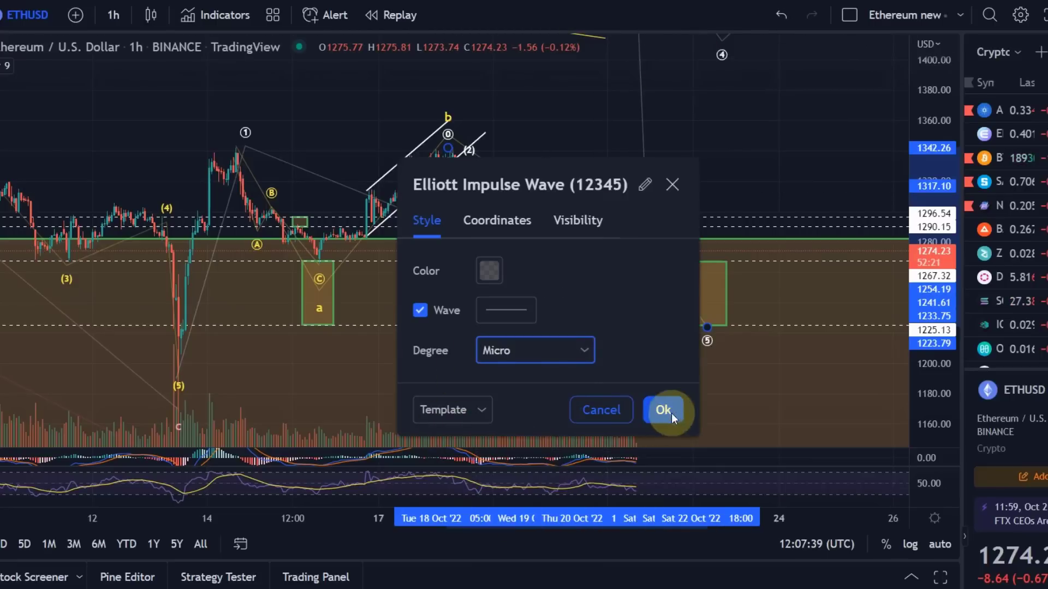
{"action": "left_click", "coordinate": [664, 410]}
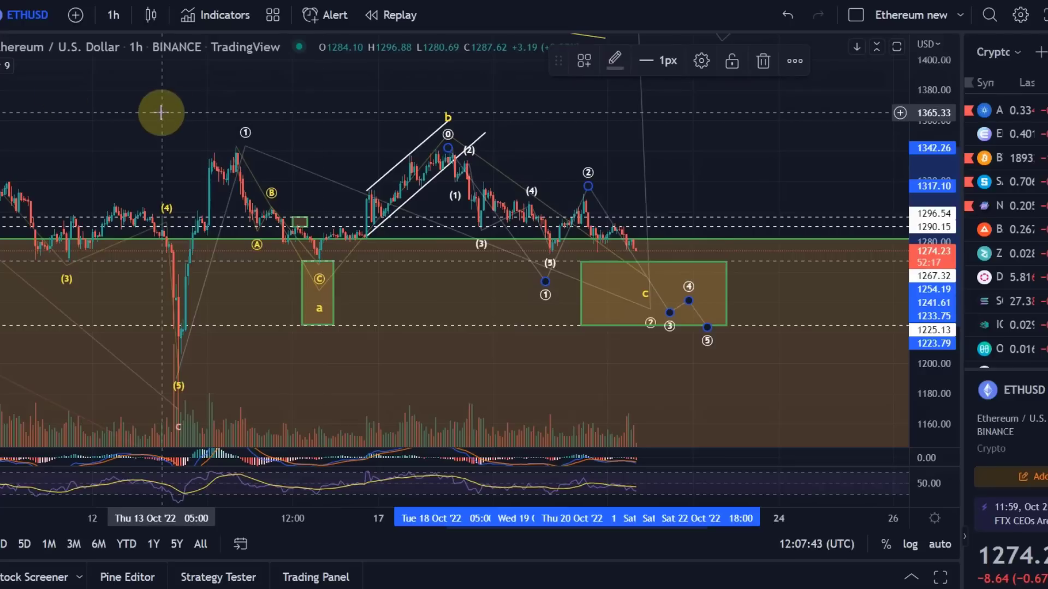
- Draw a trend-based Fib extension from the (0) top to the recent low, projecting 0.618 (1271.44) to 2.382 (1153.08)
{"action": "left_click", "coordinate": [3, 109]}
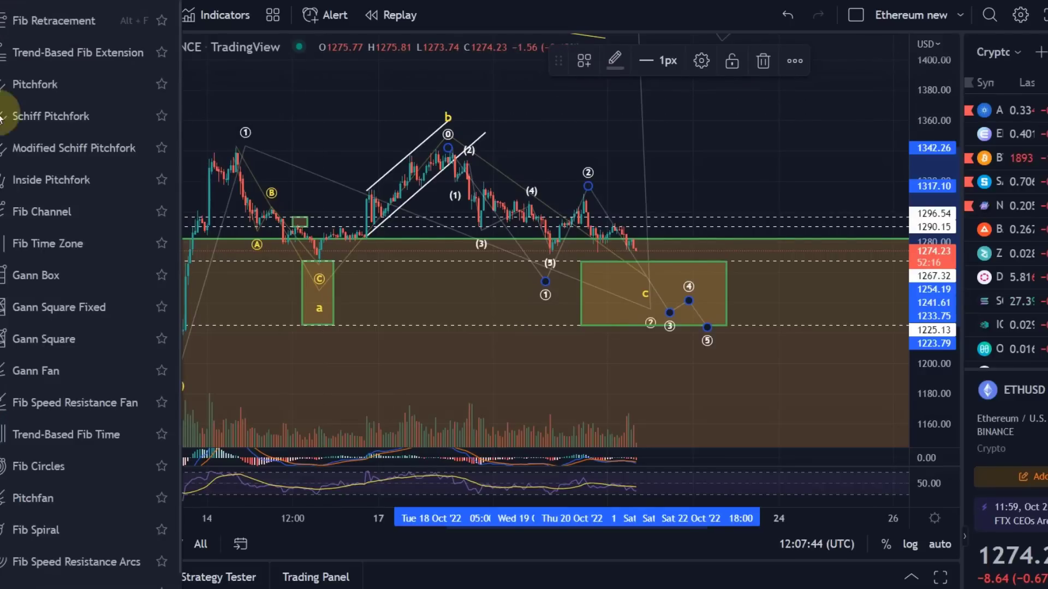
{"action": "left_click", "coordinate": [41, 61]}
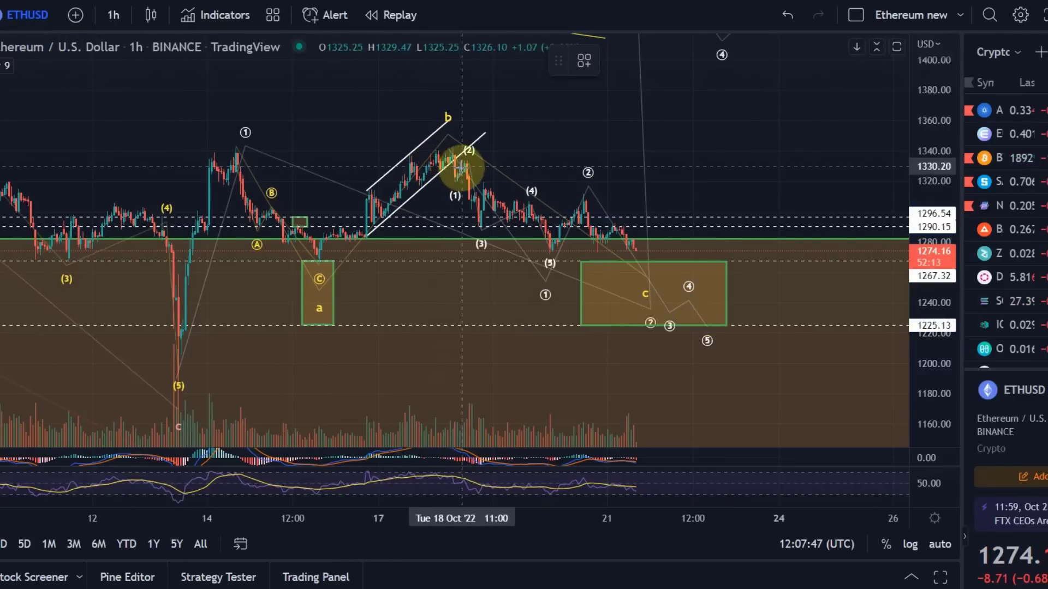
{"action": "left_click_drag", "start_coordinate": [435, 150], "coordinate": [533, 252]}
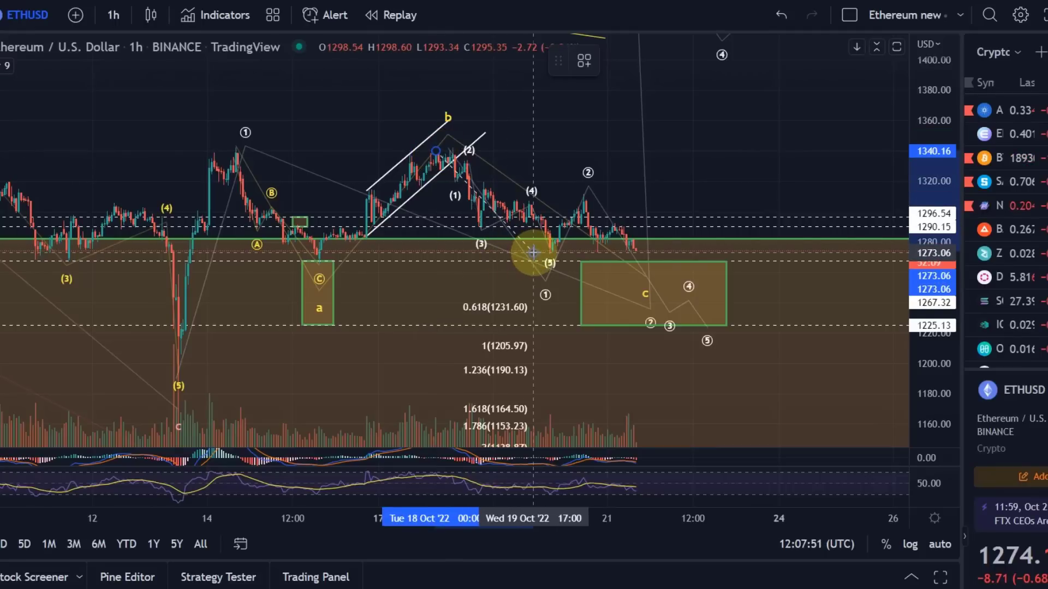
{"action": "left_click", "coordinate": [533, 252]}
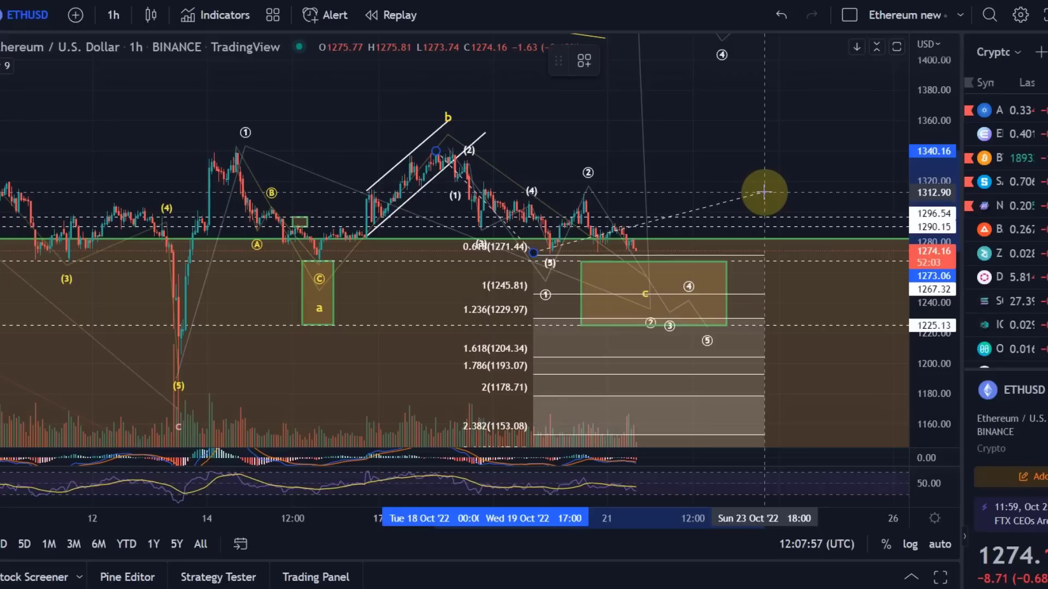
{"action": "left_click", "coordinate": [765, 192]}
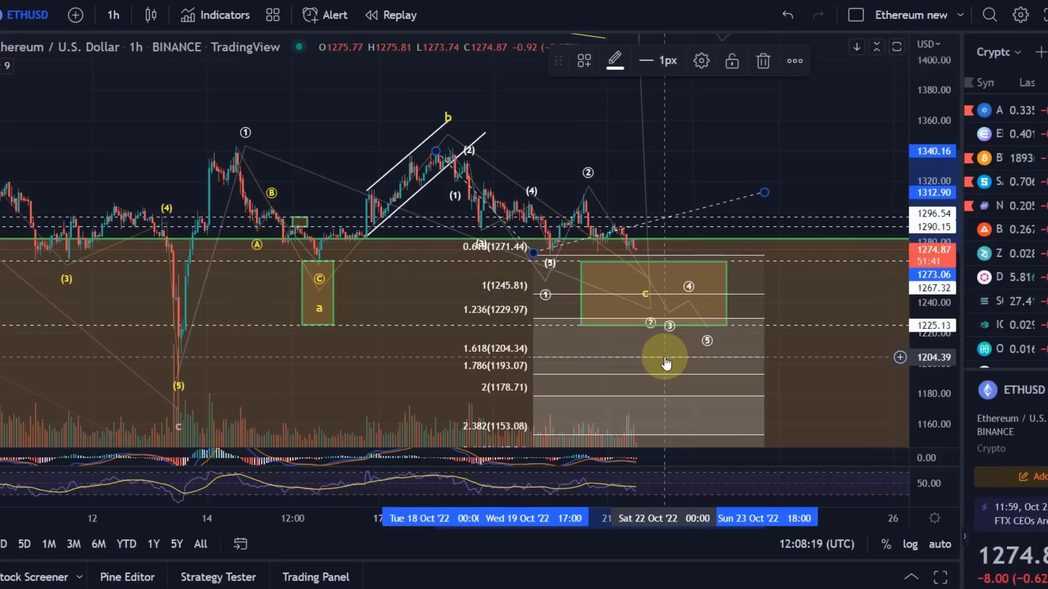
- Reposition the Micro wave's ② and ④ points in the green box and delete the Fib extension
{"action": "left_click", "coordinate": [652, 322]}
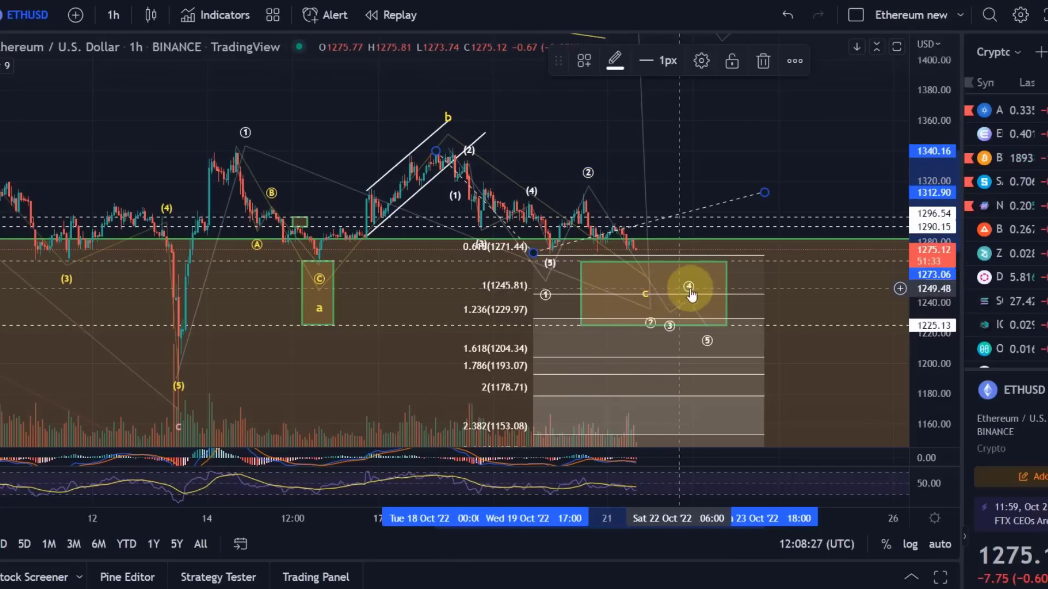
{"action": "left_click_drag", "start_coordinate": [691, 295], "coordinate": [707, 313]}
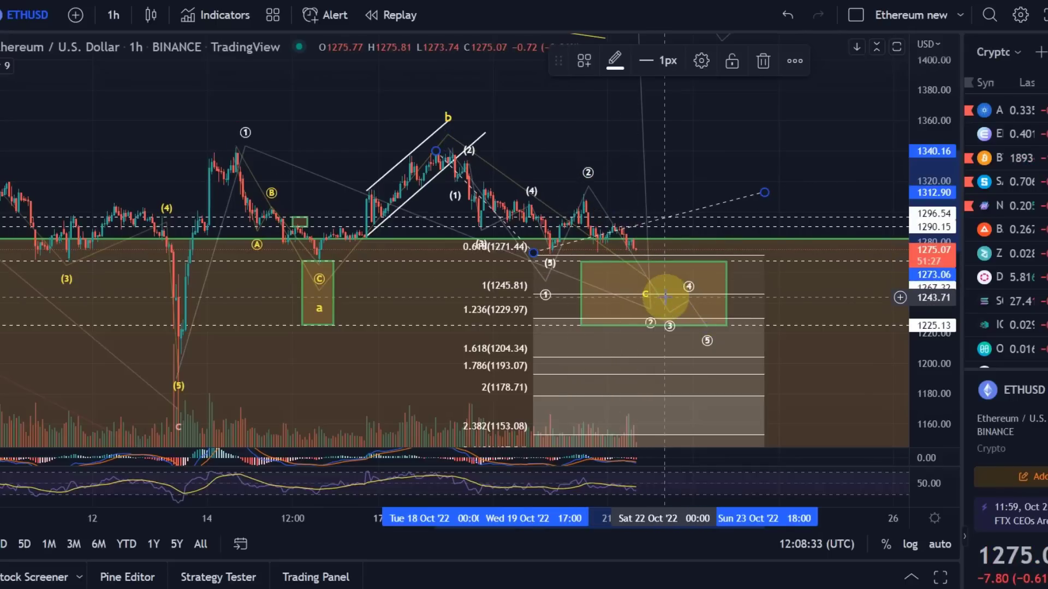
{"action": "key", "text": "Delete"}
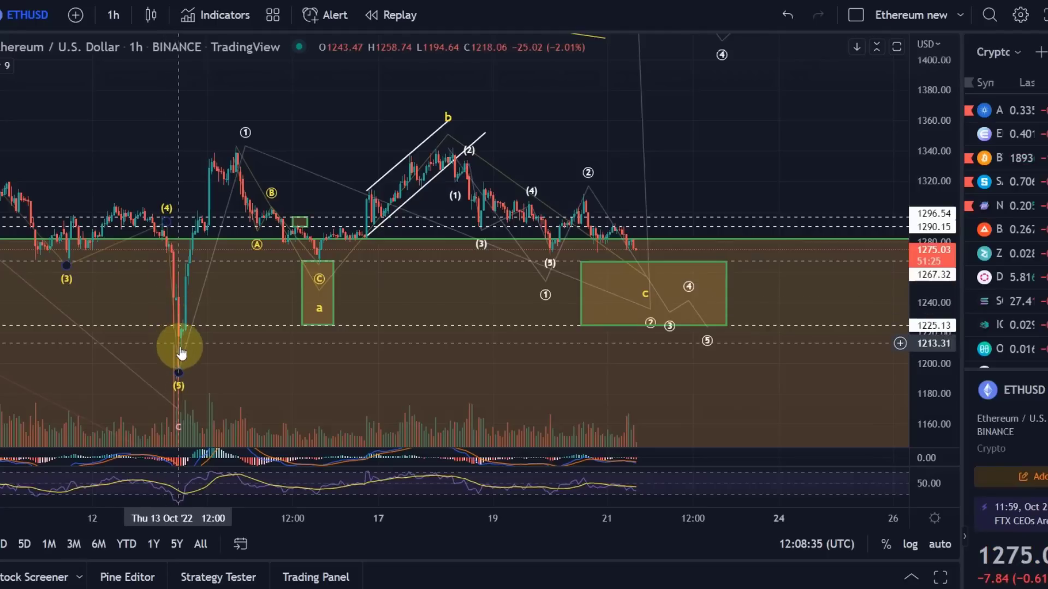
{"action": "left_click", "coordinate": [177, 357]}
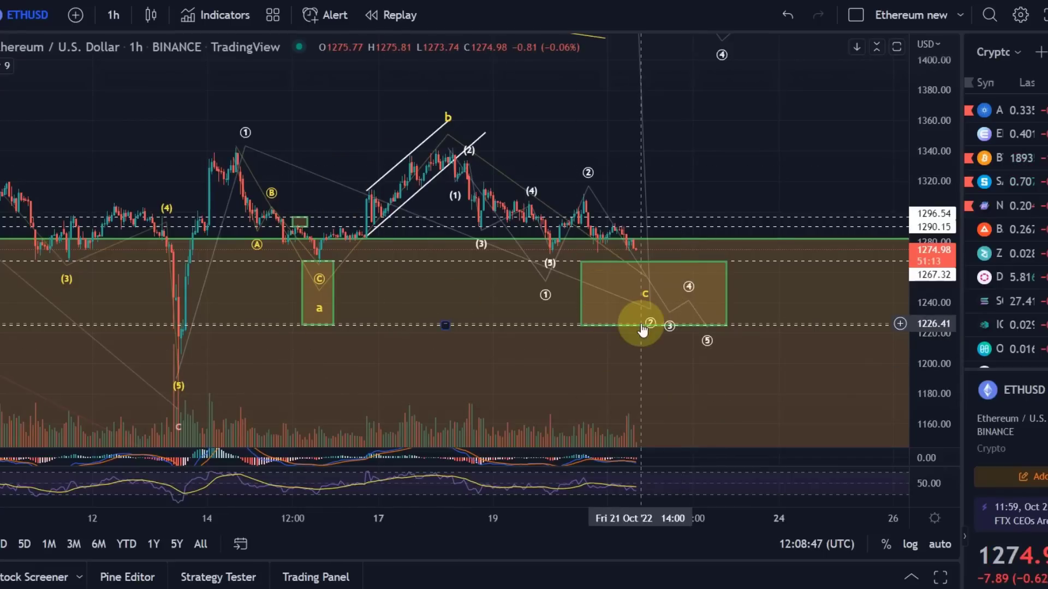
{"action": "left_click_drag", "start_coordinate": [643, 329], "coordinate": [565, 342]}
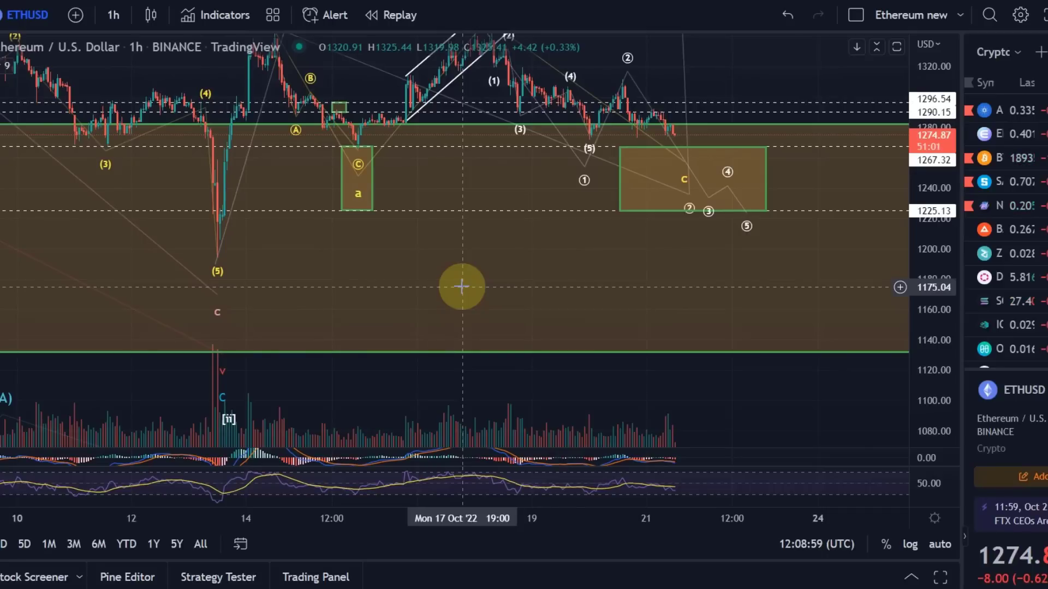
{"action": "scroll", "coordinate": [462, 287], "scroll_direction": "down", "scroll_amount": 5}
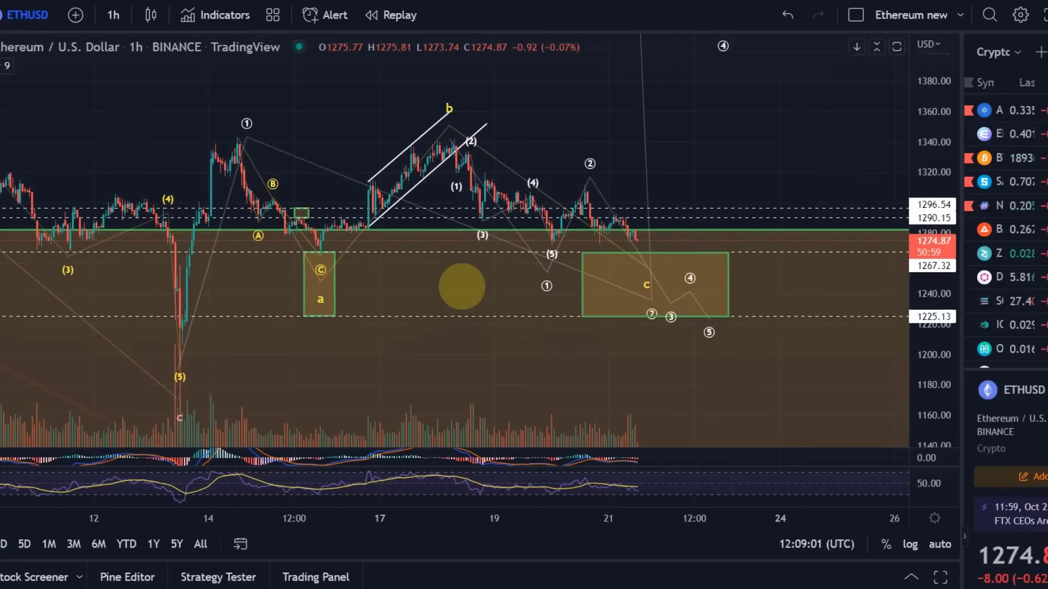